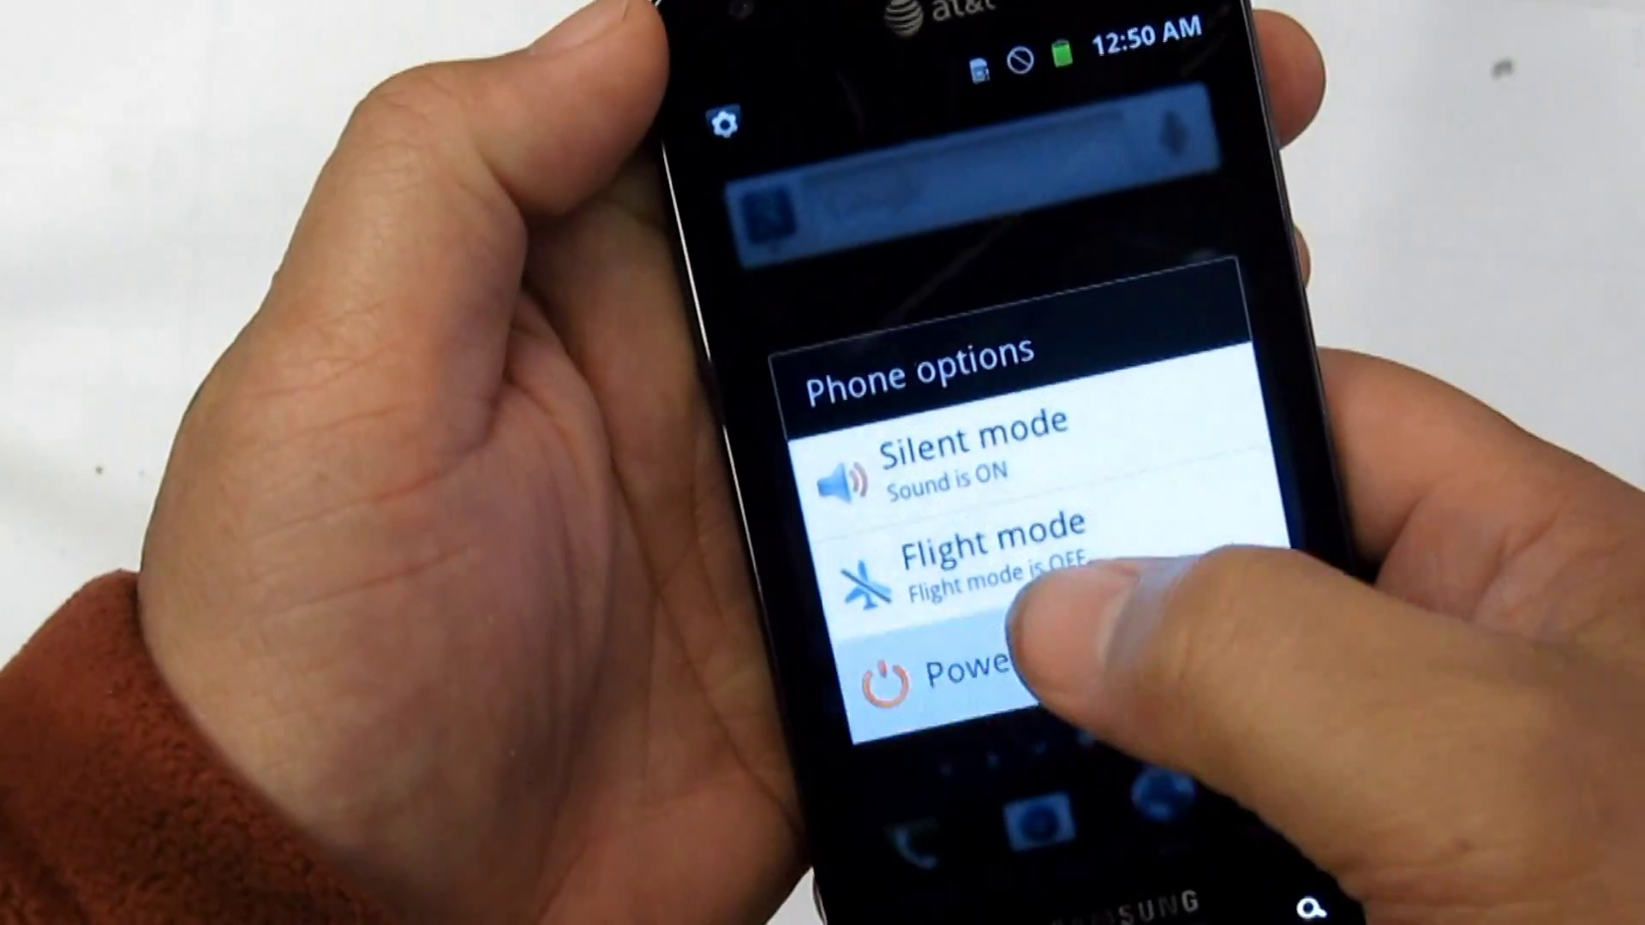
left_click(1015, 678)
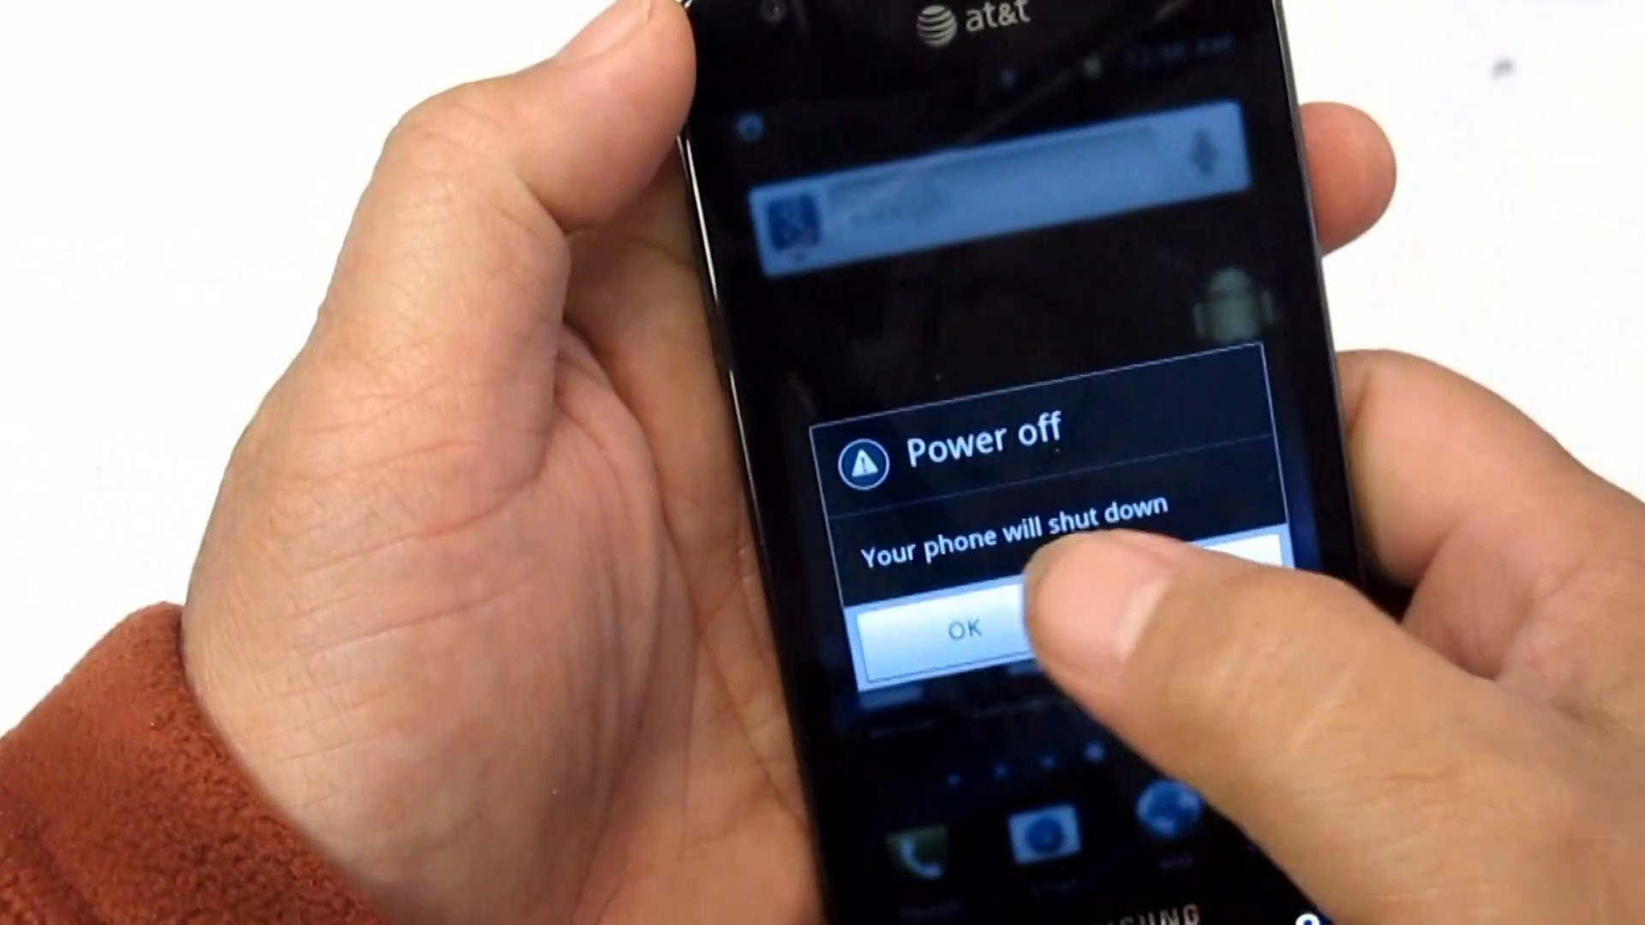
left_click(964, 628)
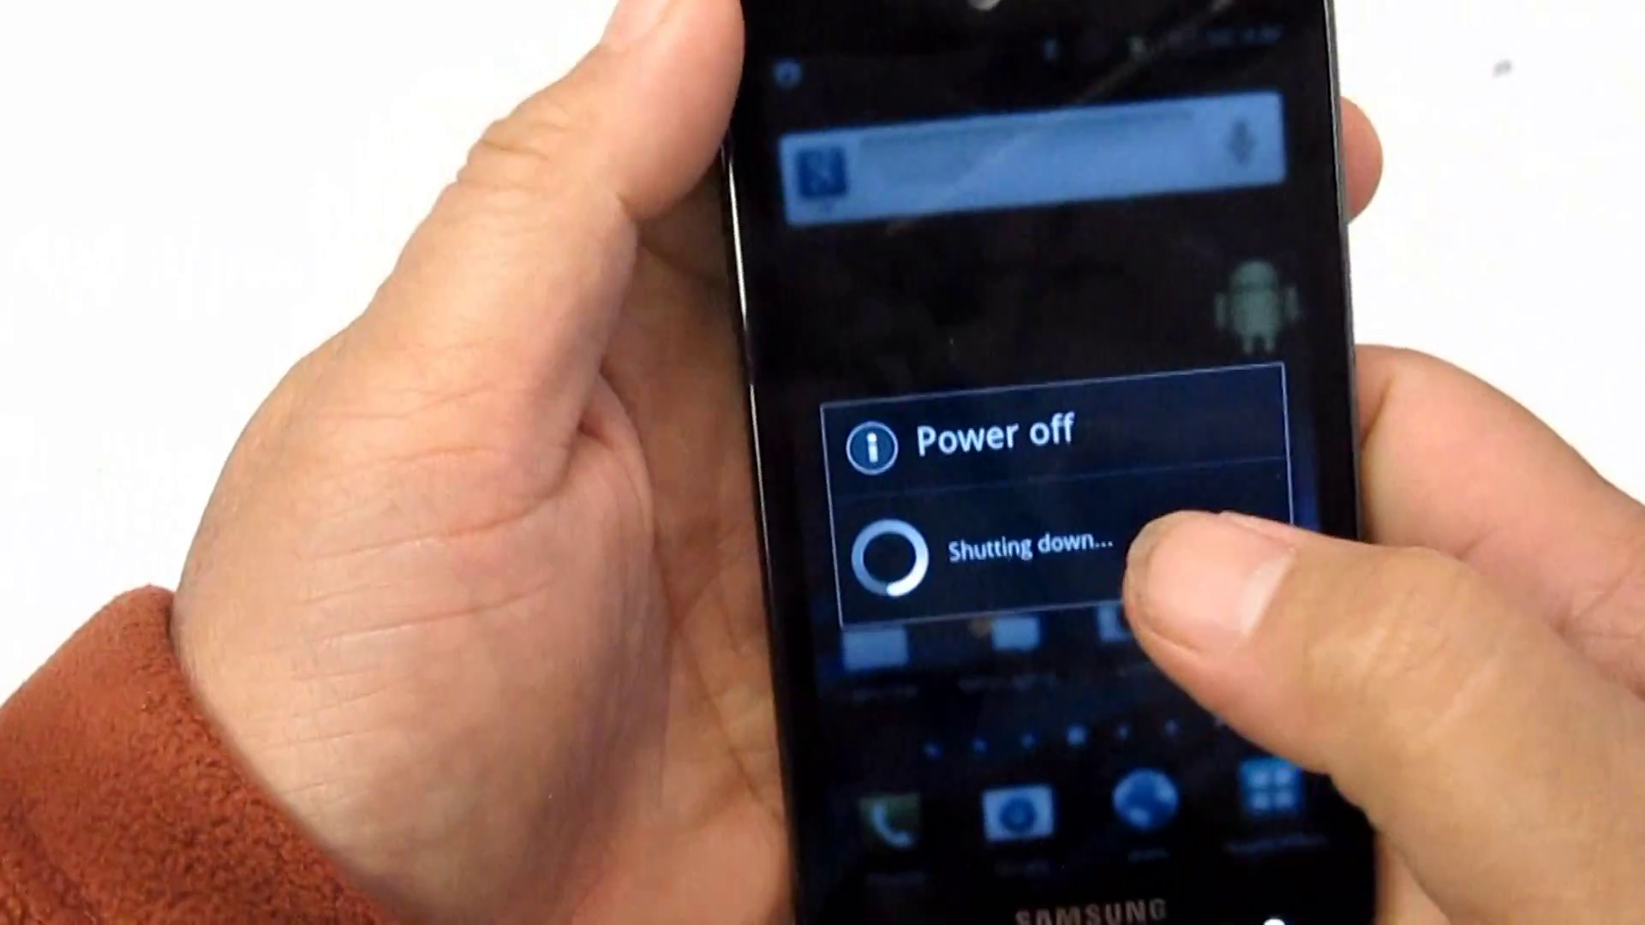